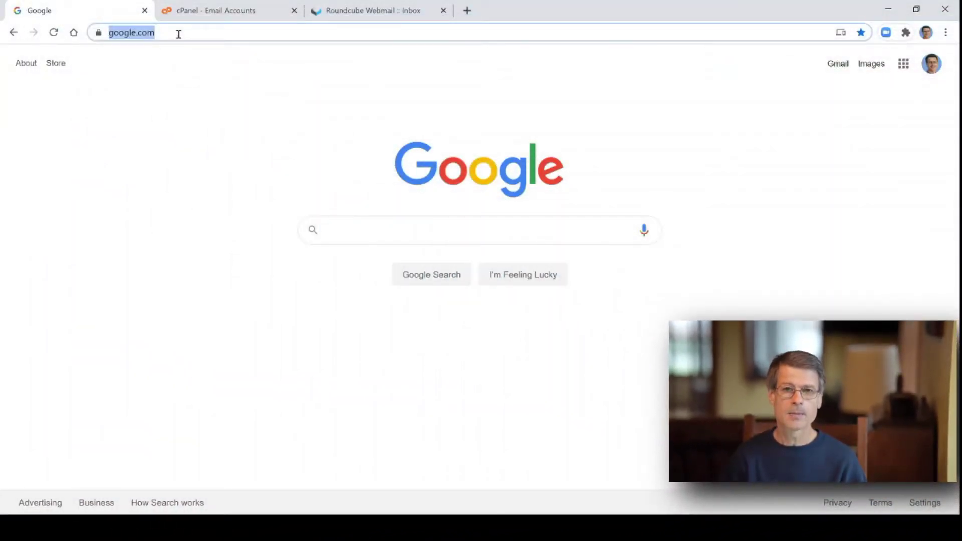
- Load formed.org and begin signing up as a parishioner
{"action": "type", "text": "formed.org"}
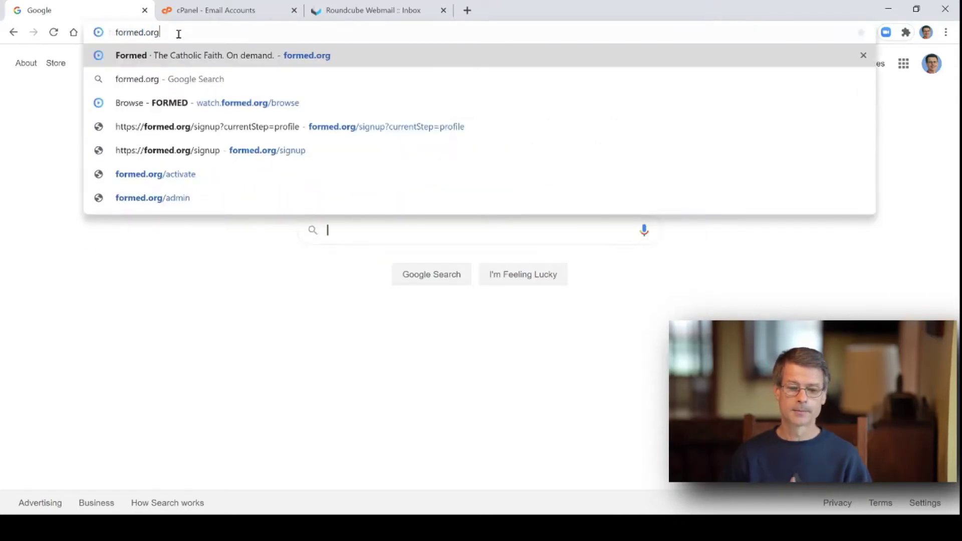
{"action": "key", "text": "Return"}
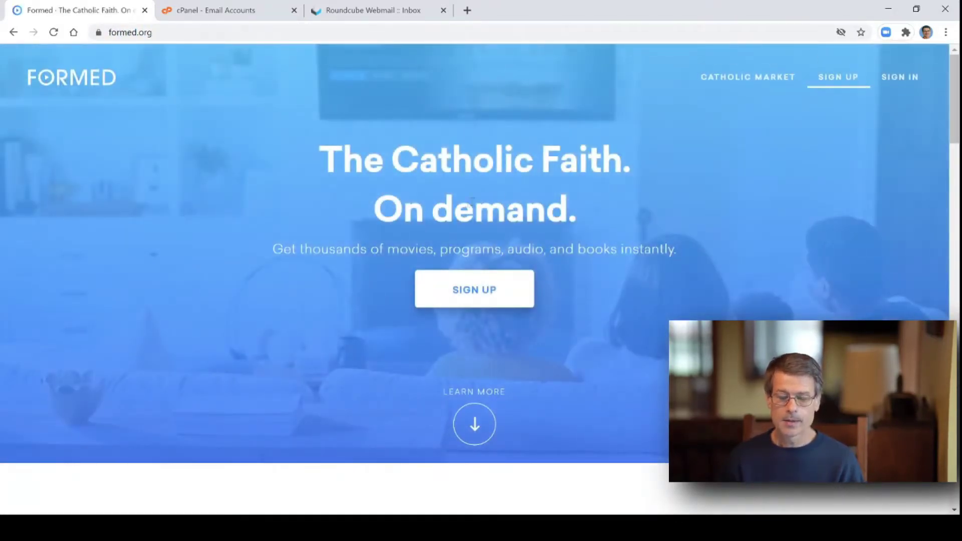
{"action": "left_click", "coordinate": [482, 287]}
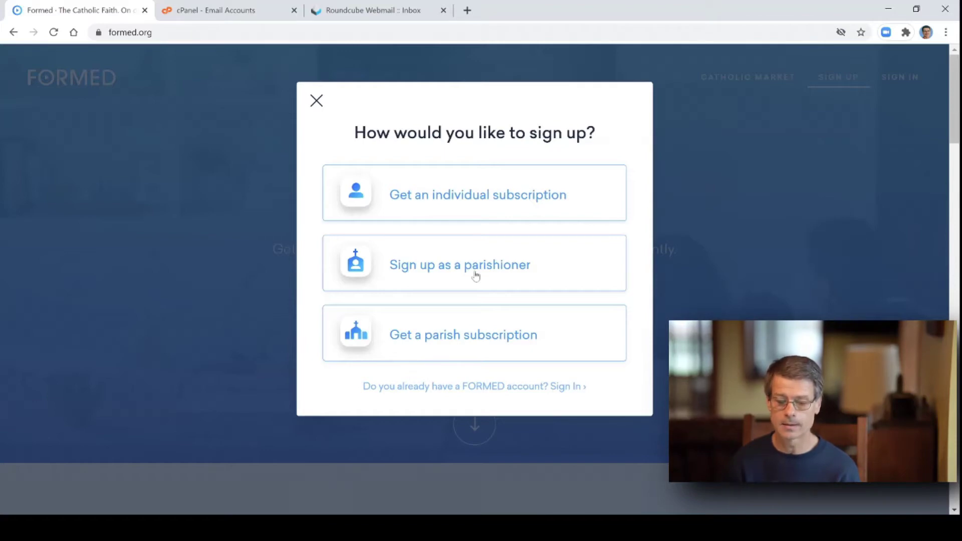
{"action": "left_click", "coordinate": [475, 273]}
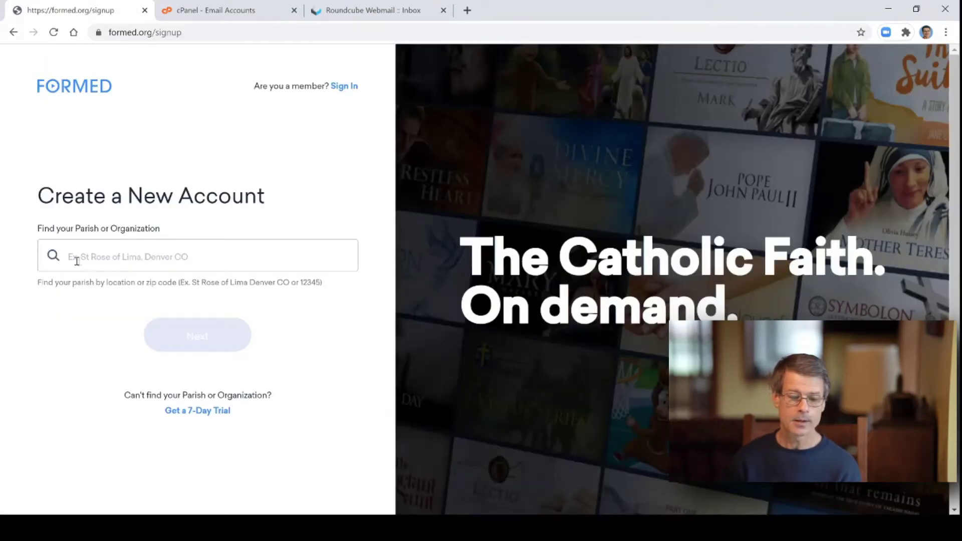
- Search 'winneconne', select St. Mary Churches Winneconne and Omro, and continue to the profile step
{"action": "left_click", "coordinate": [97, 252]}
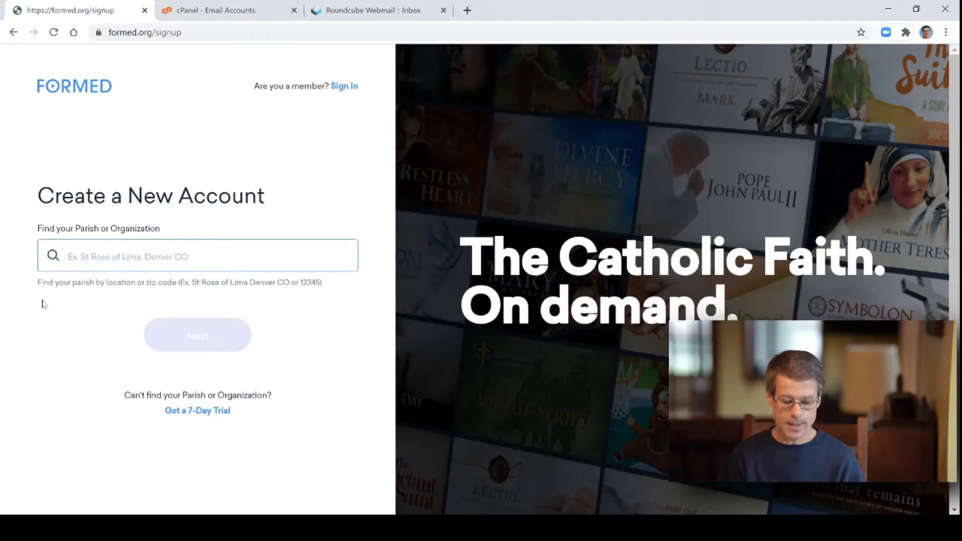
{"action": "type", "text": "winne"}
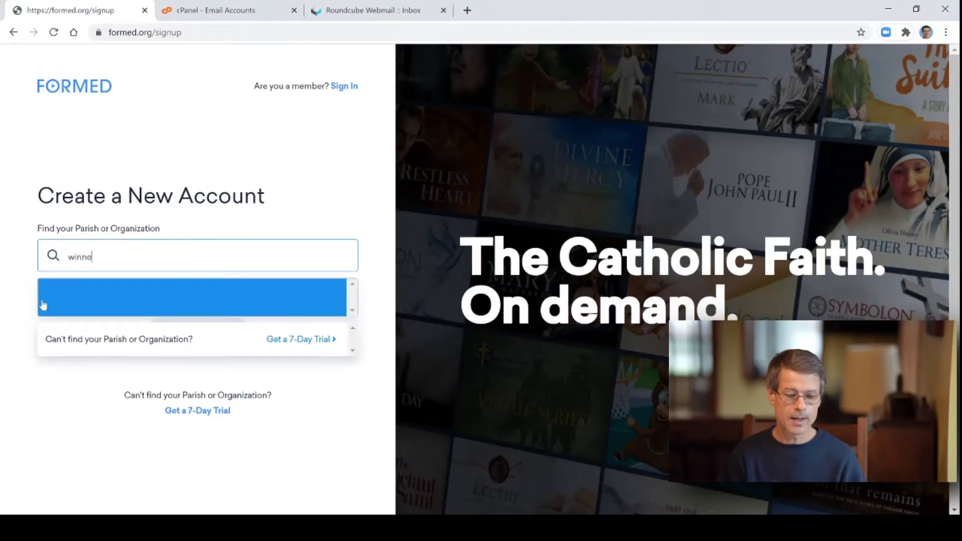
{"action": "type", "text": "conne"}
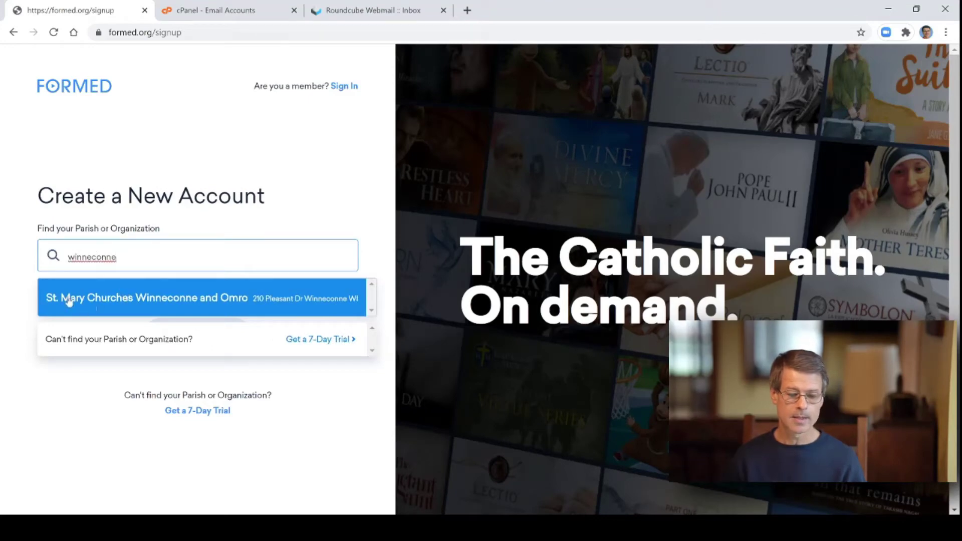
{"action": "left_click", "coordinate": [202, 300]}
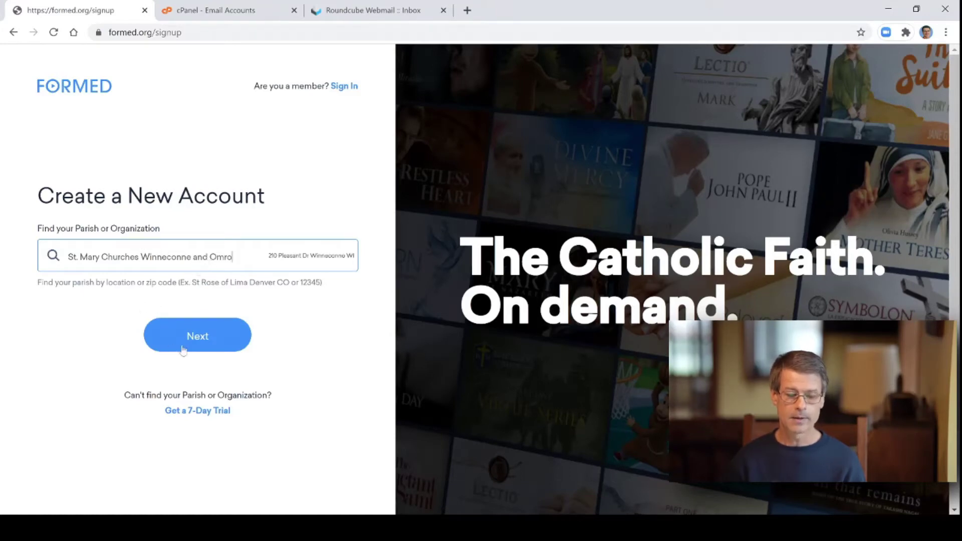
{"action": "left_click", "coordinate": [198, 344]}
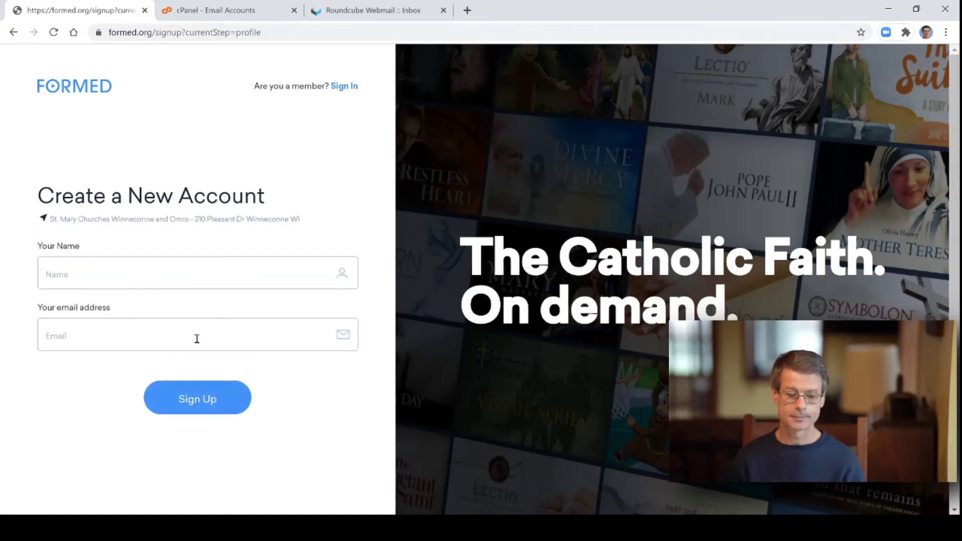
- Enter the account holder's name and e-mail address, then create the account
{"action": "left_click", "coordinate": [137, 269]}
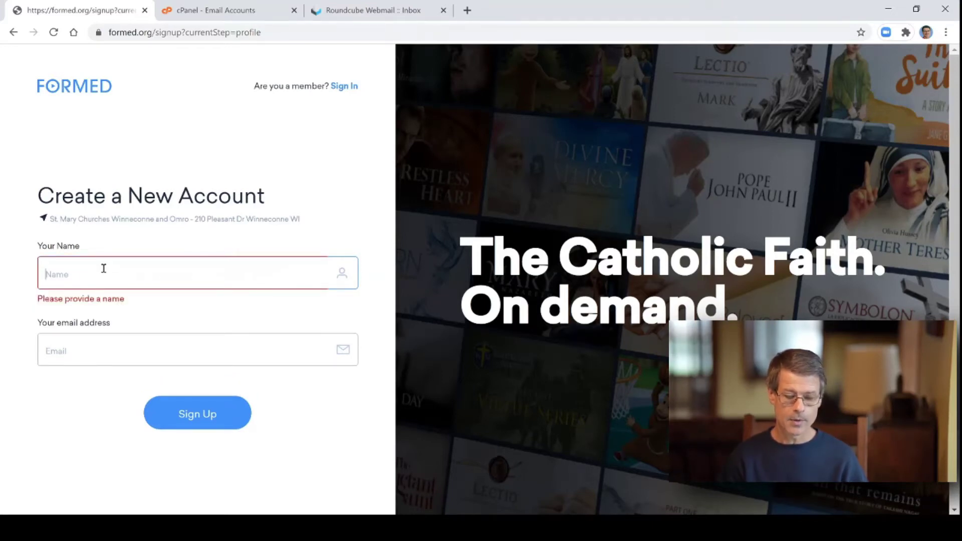
{"action": "type", "text": "St"}
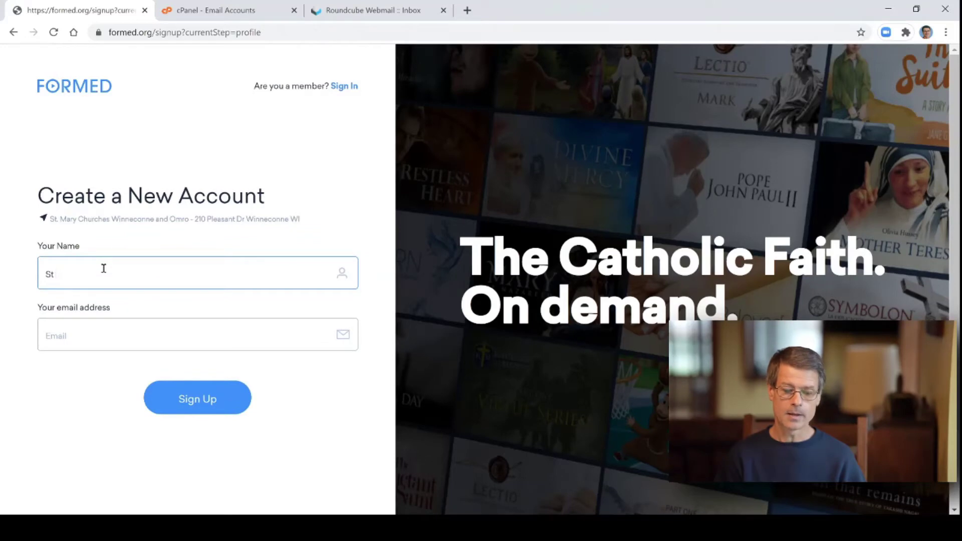
{"action": "type", "text": " Mary"}
{"action": "key", "text": "Tab"}
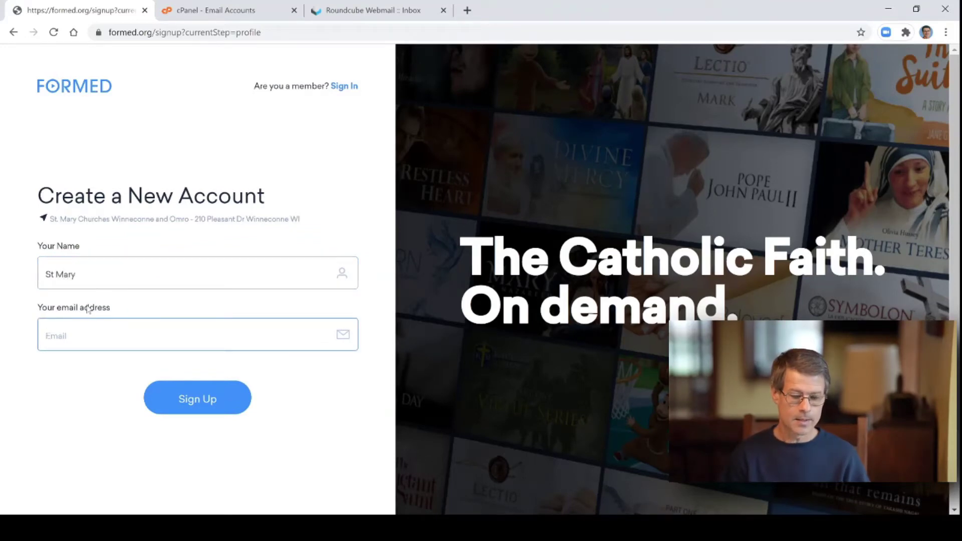
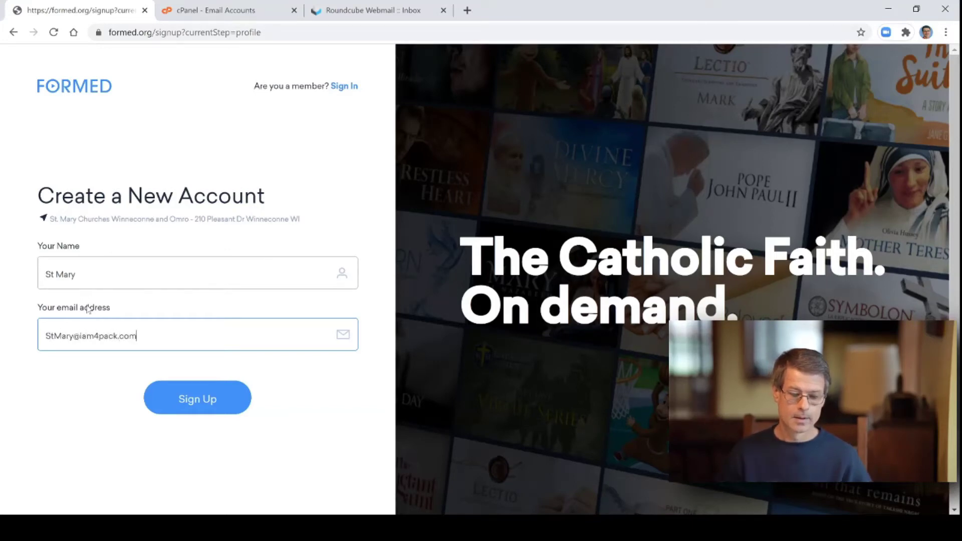
{"action": "left_click", "coordinate": [200, 403]}
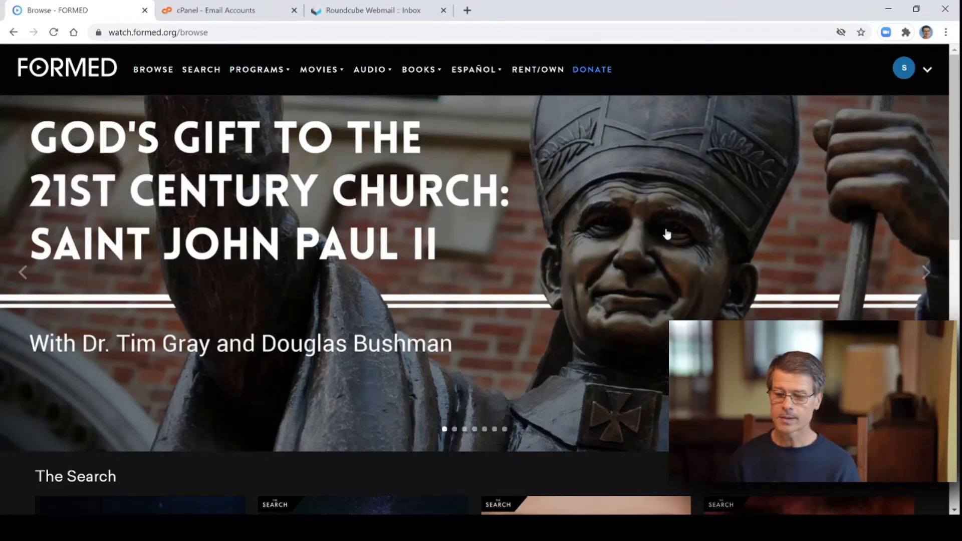
- Log out of the new FORMED account and go to the Google home page
{"action": "left_click", "coordinate": [928, 71]}
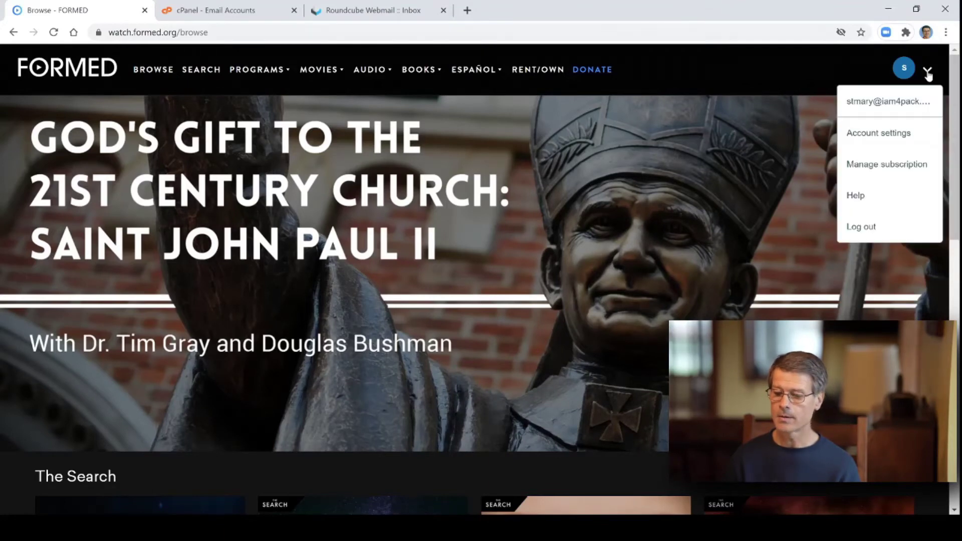
{"action": "left_click", "coordinate": [871, 230]}
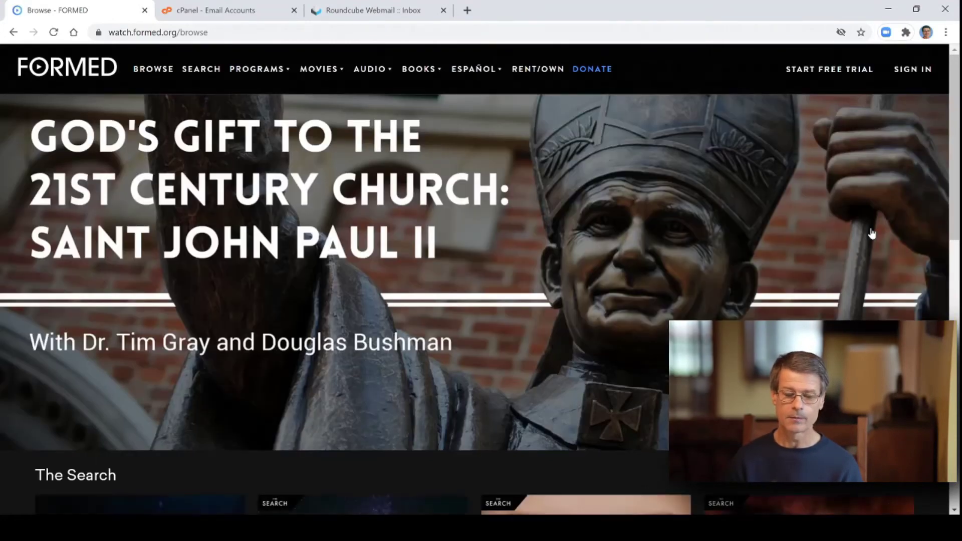
{"action": "left_click", "coordinate": [122, 31]}
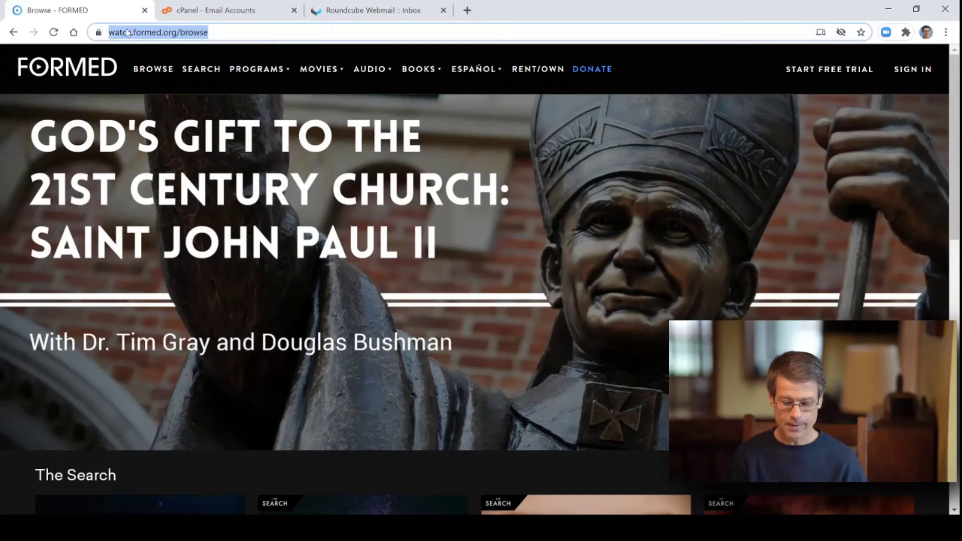
{"action": "type", "text": "goo"}
{"action": "key", "text": "Return"}
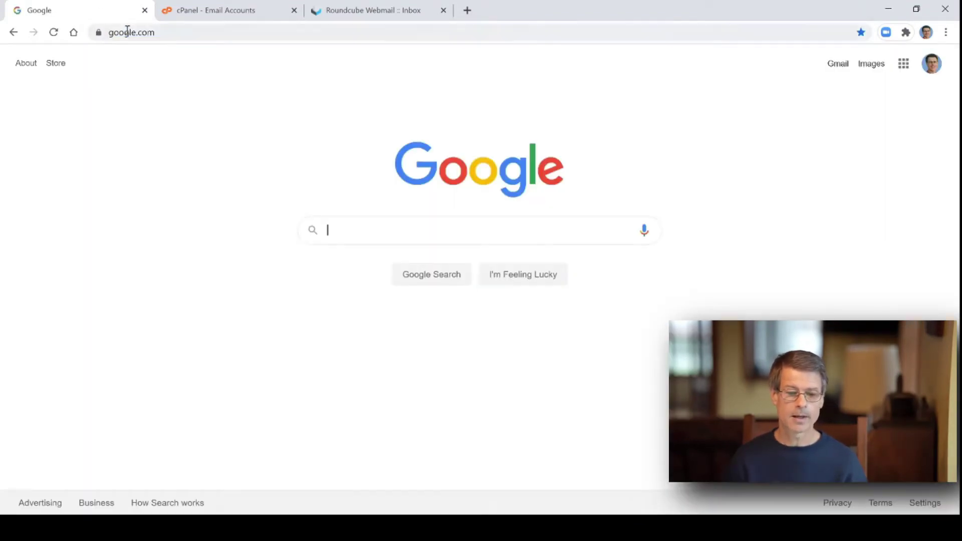
- Load the watch.formed.org site and go to its Sign in page
{"action": "left_click", "coordinate": [127, 31]}
{"action": "type", "text": "watch."}
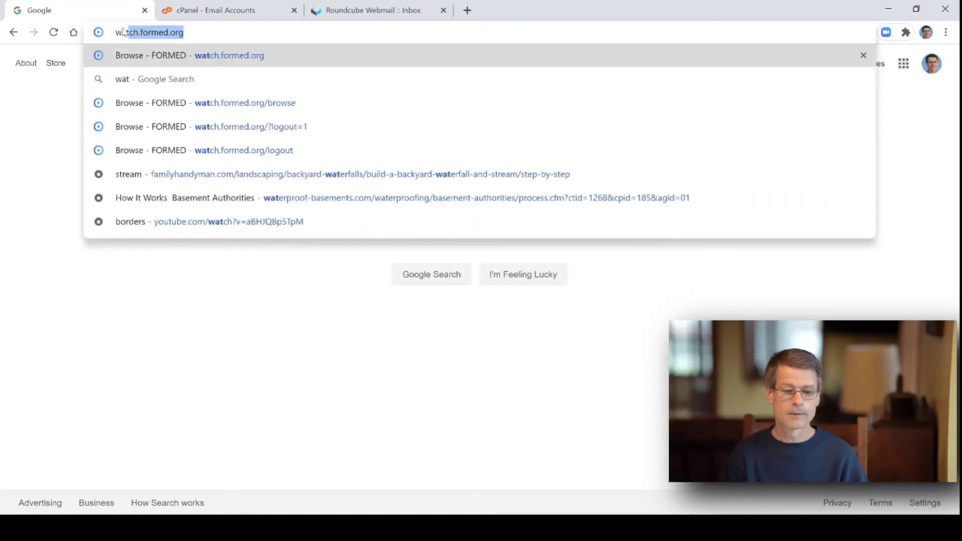
{"action": "type", "text": "formed.org"}
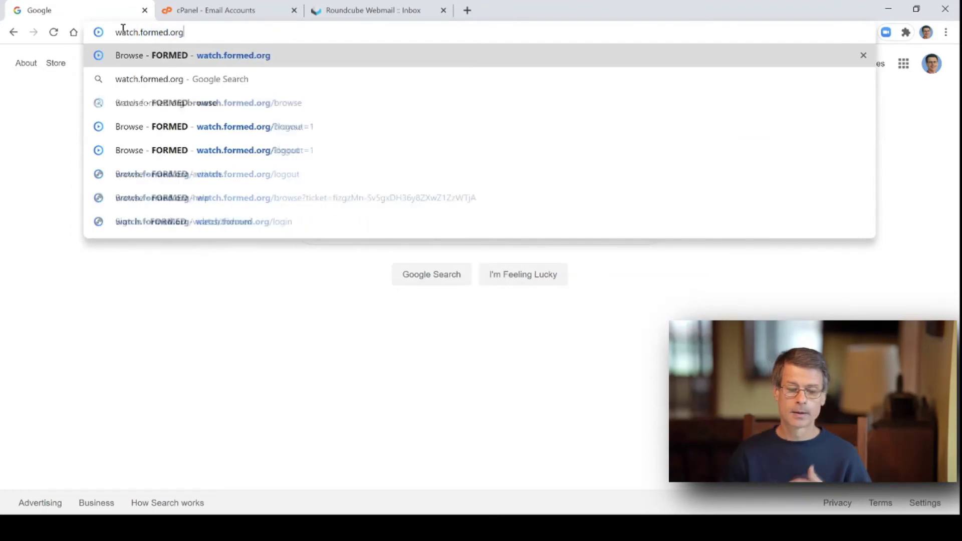
{"action": "key", "text": "Return"}
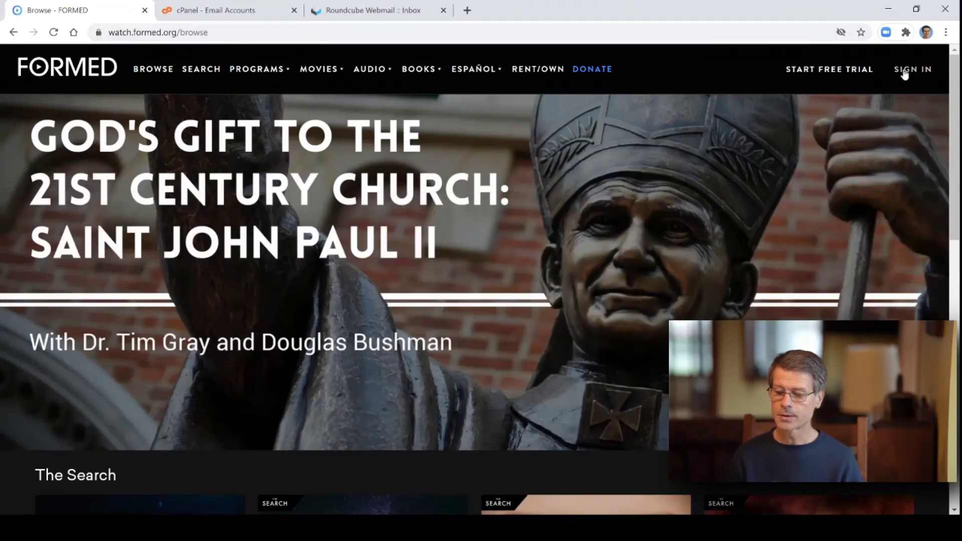
{"action": "left_click", "coordinate": [912, 70]}
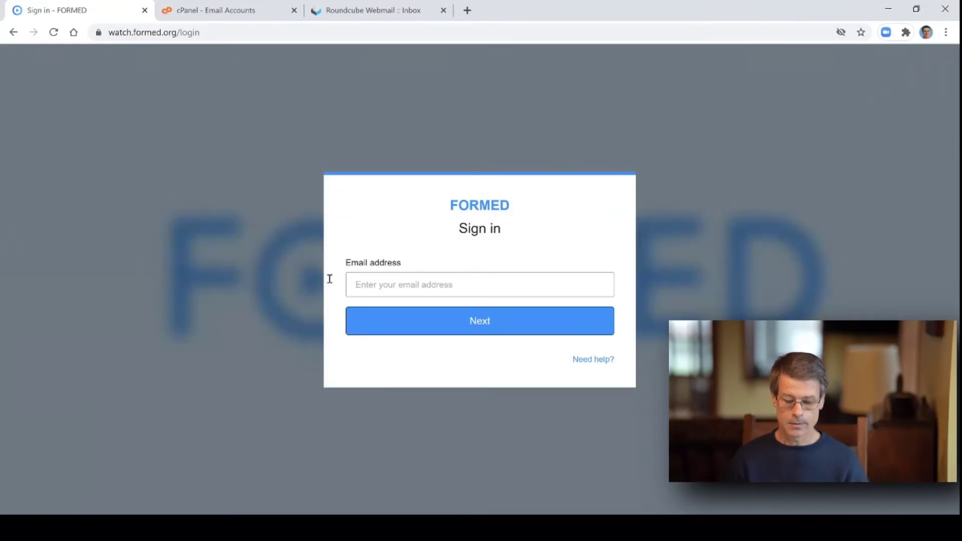
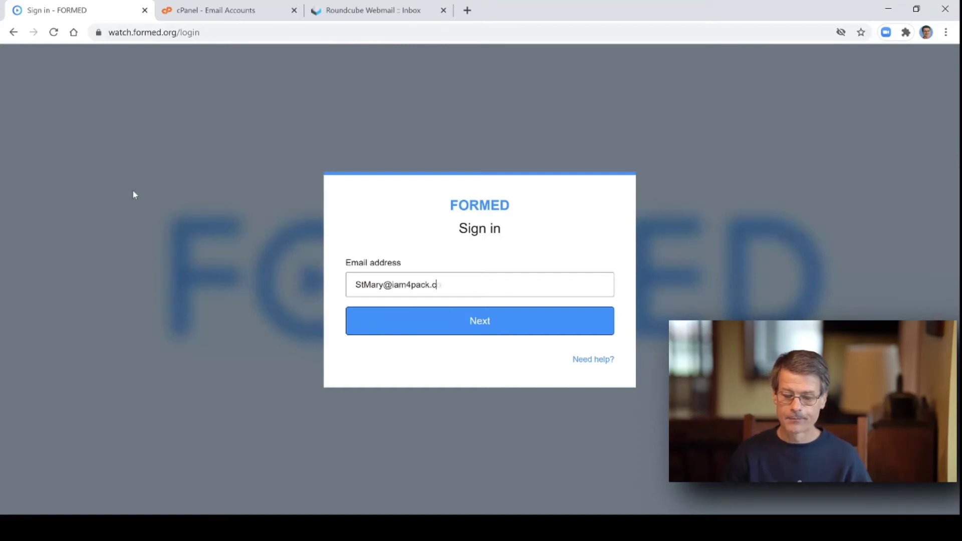
- Enter the new account's e-mail address, fixing a typo, and request a sign-in link
{"action": "left_click", "coordinate": [480, 333]}
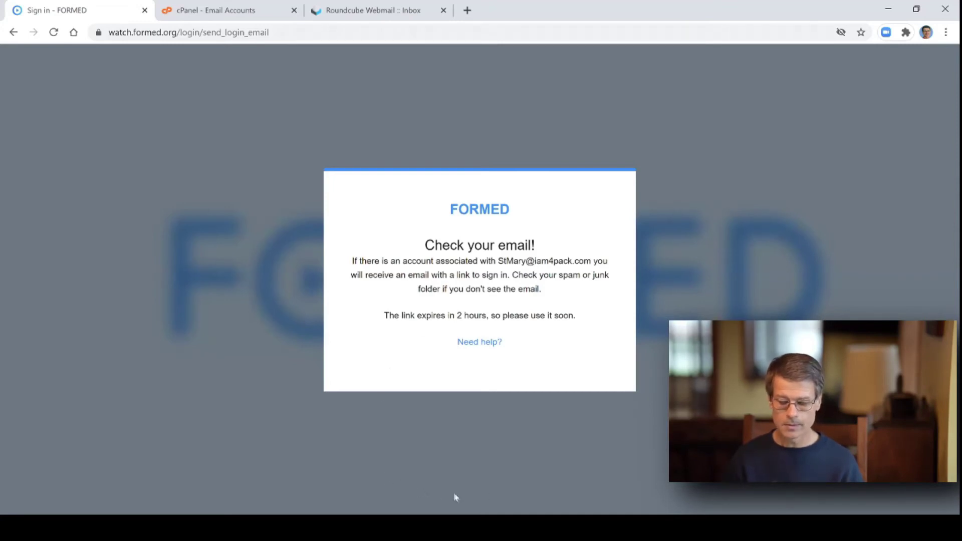
{"action": "left_click", "coordinate": [374, 13]}
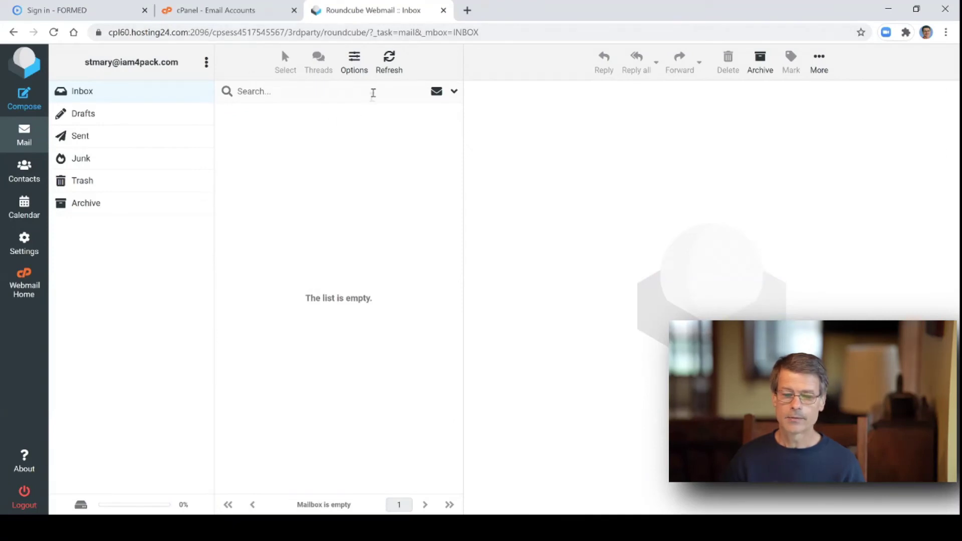
- Refresh the Roundcube inbox, open the Sign in to FORMED email, and follow its link to browsing
{"action": "left_click", "coordinate": [395, 62]}
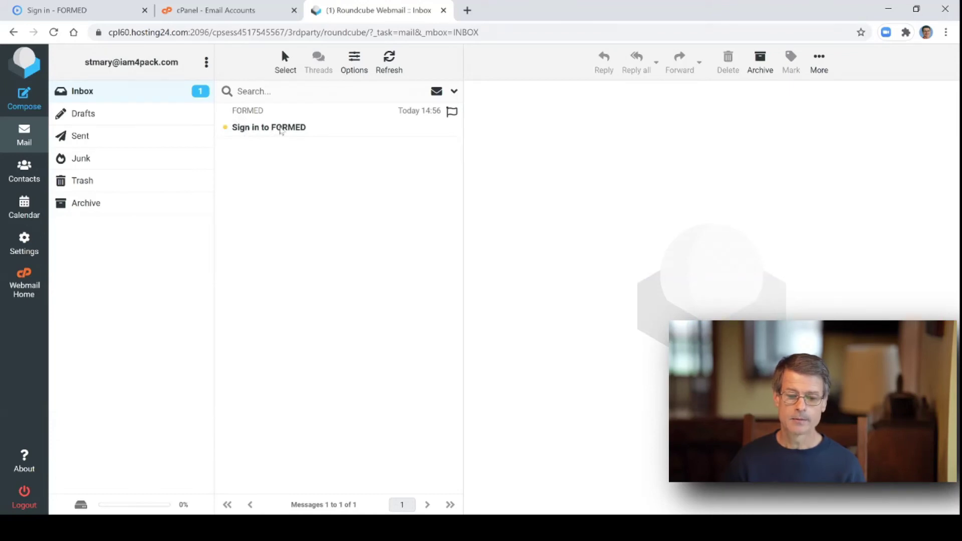
{"action": "left_click", "coordinate": [284, 129]}
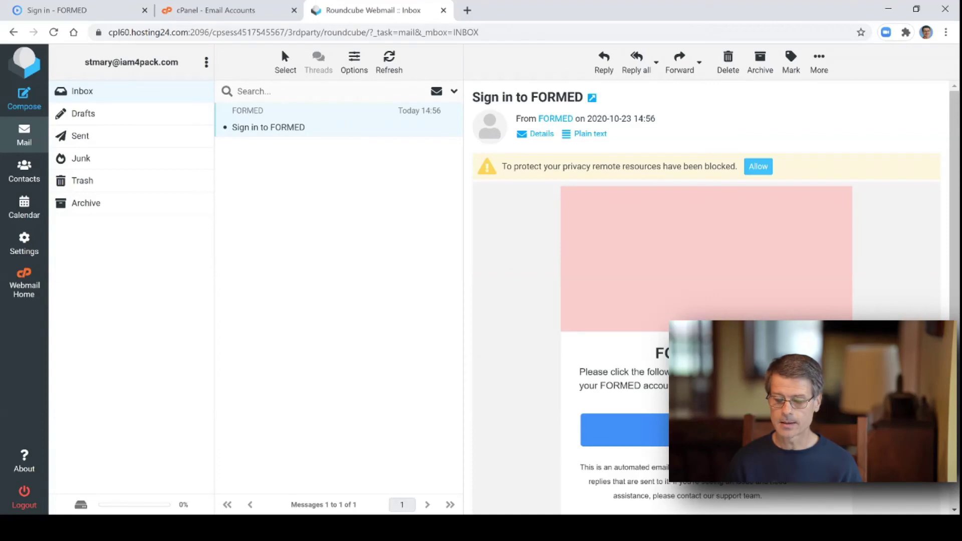
{"action": "left_click", "coordinate": [652, 430]}
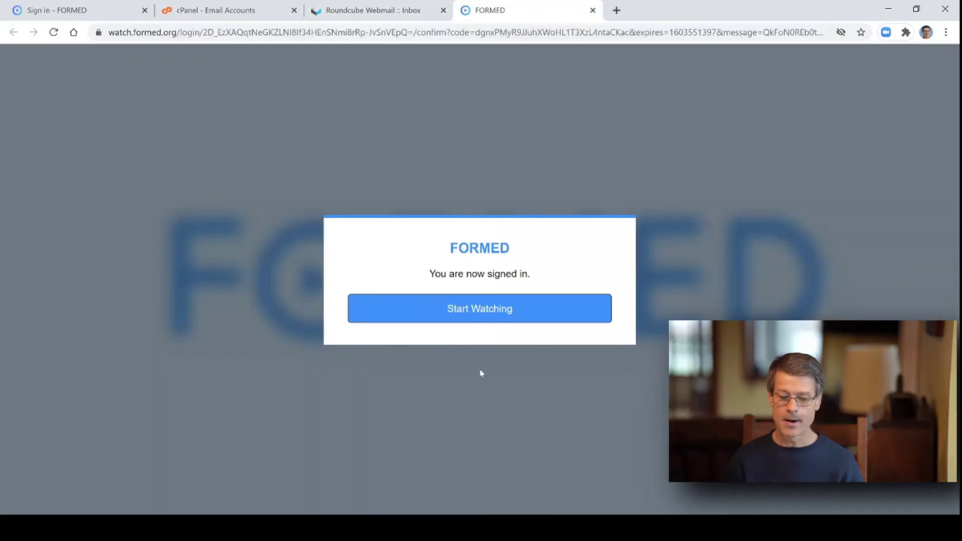
{"action": "left_click", "coordinate": [482, 313]}
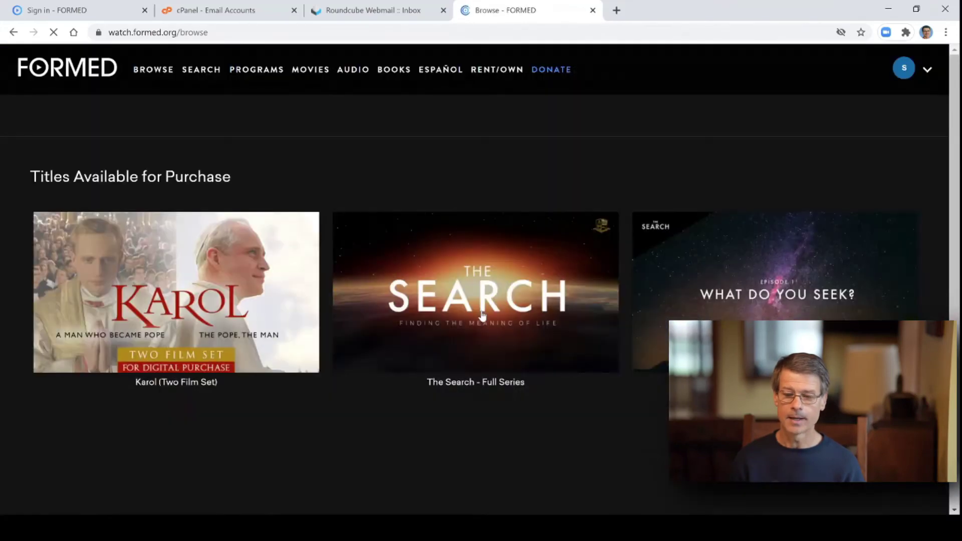